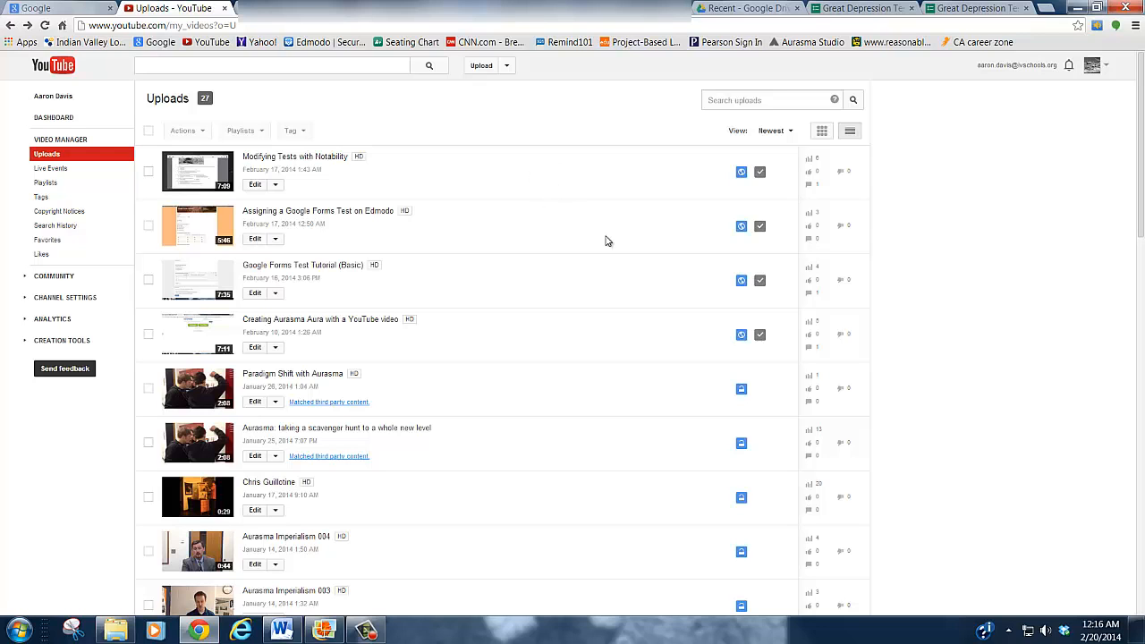
- View the Great Depression Test (Responses) spreadsheet from the recent Drive files, and close it
click(756, 11)
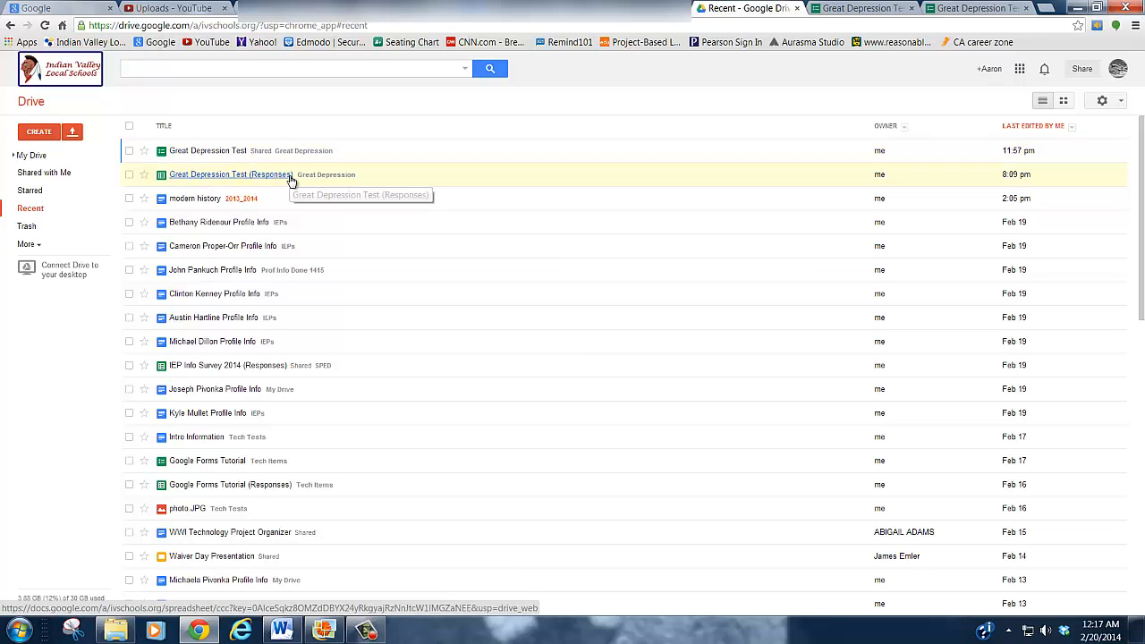
click(227, 179)
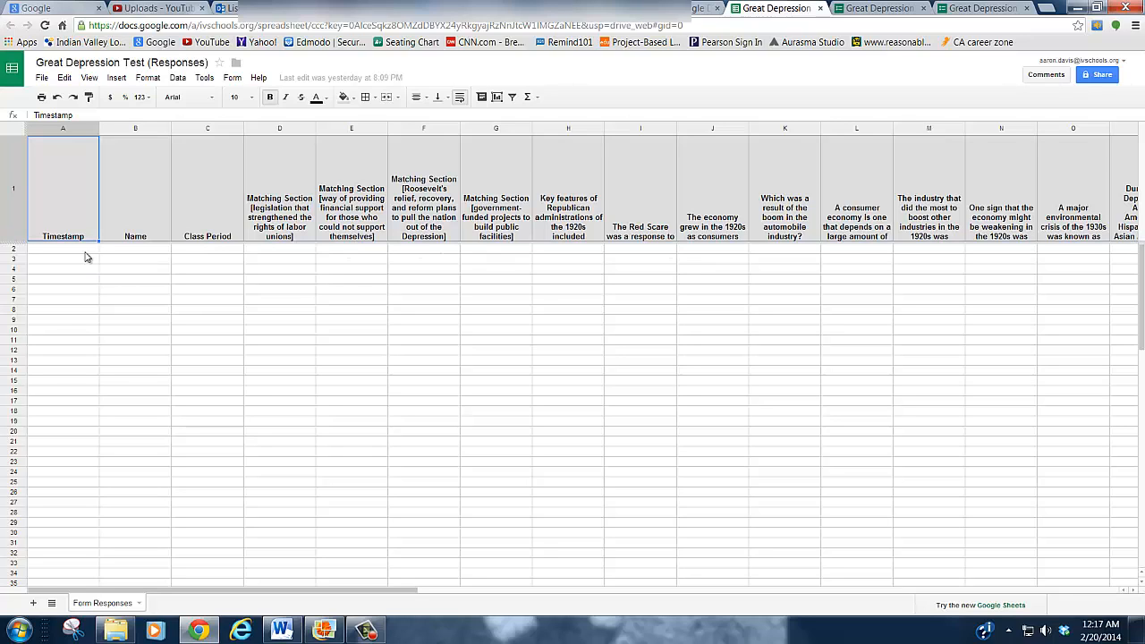
click(821, 9)
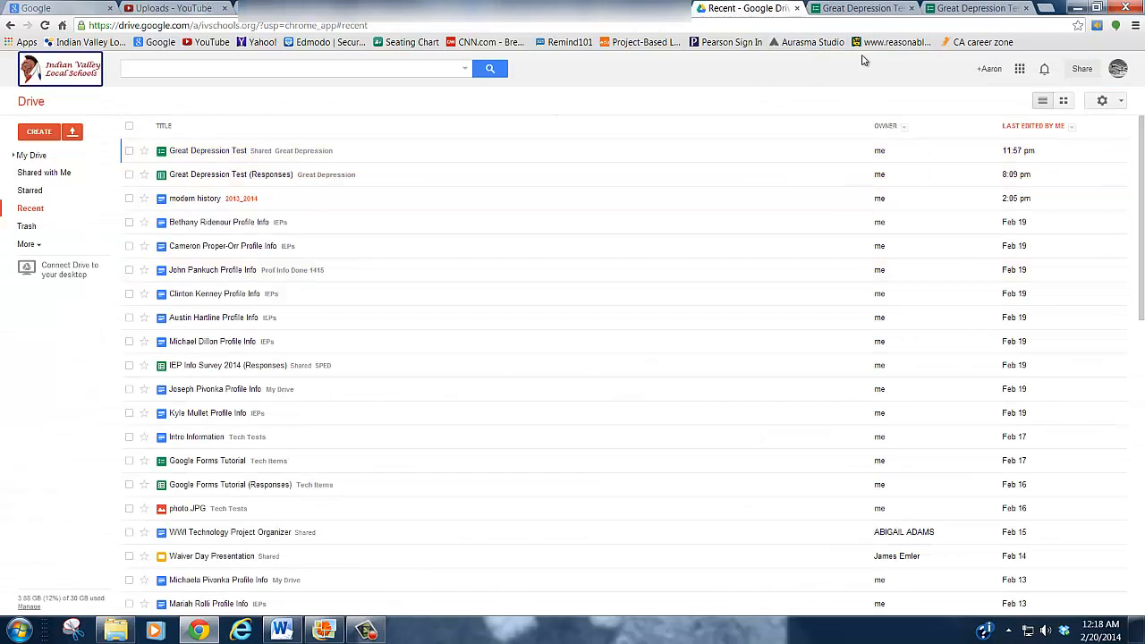
- Close the two leftover Great Depression Test tabs and open the Great Depression Test form from Drive to review its questions
click(1026, 9)
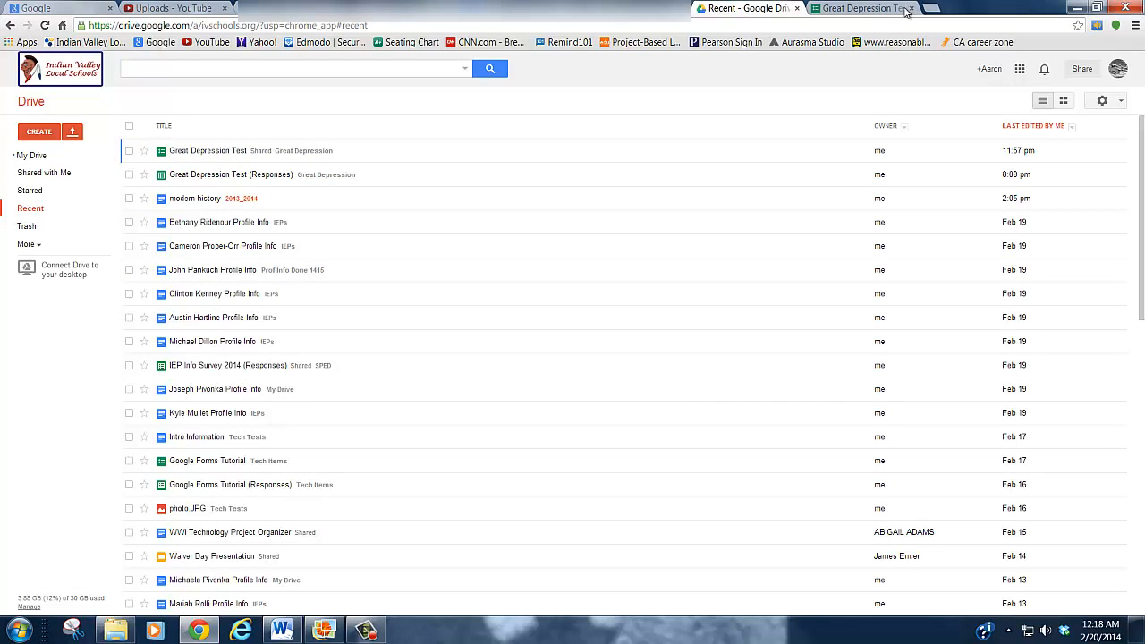
click(912, 9)
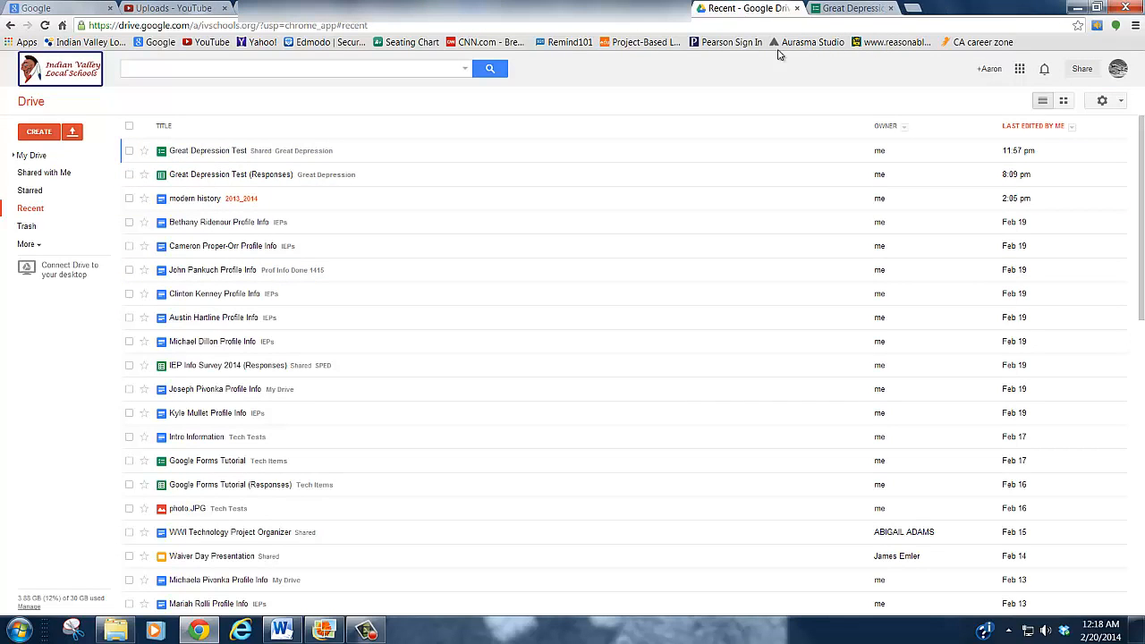
click(197, 153)
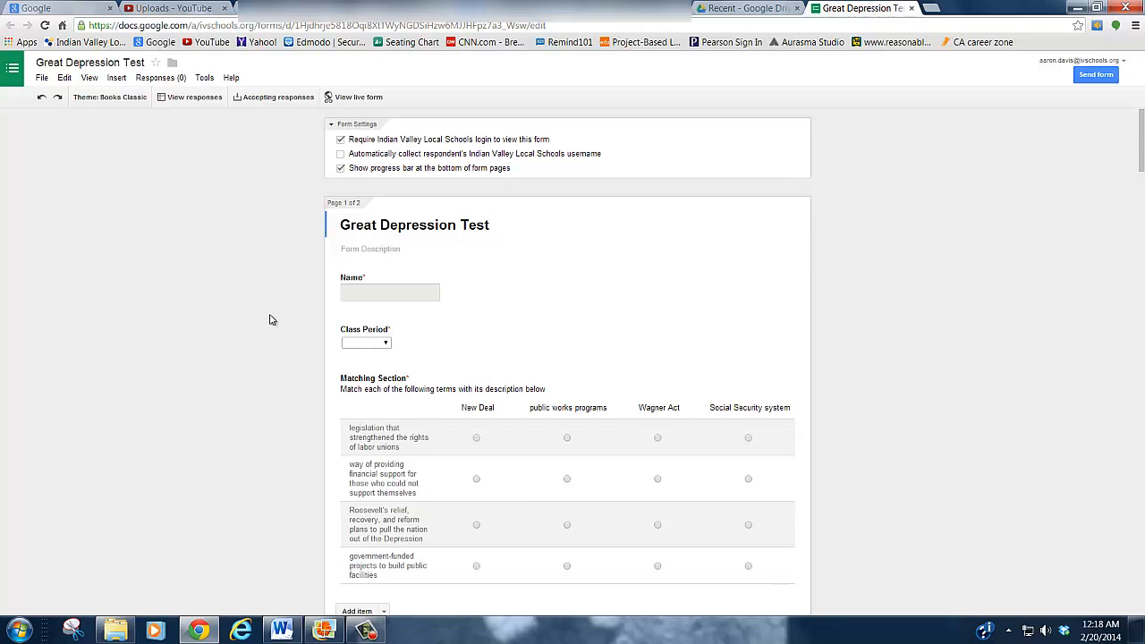
scroll(279, 299, down, 1)
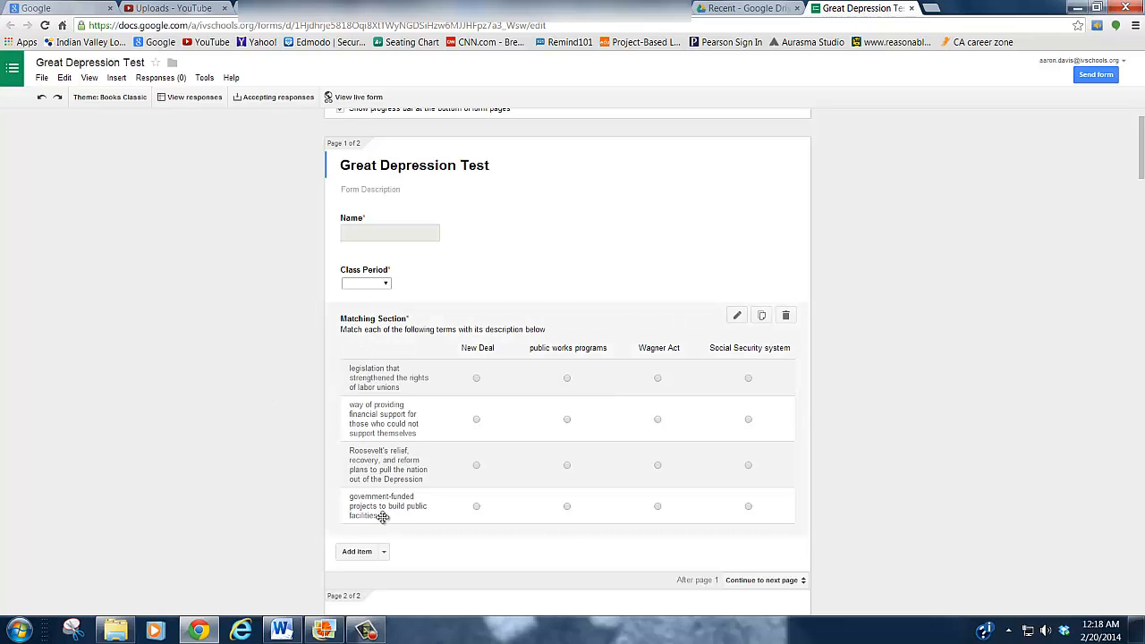
scroll(314, 404, up, 1)
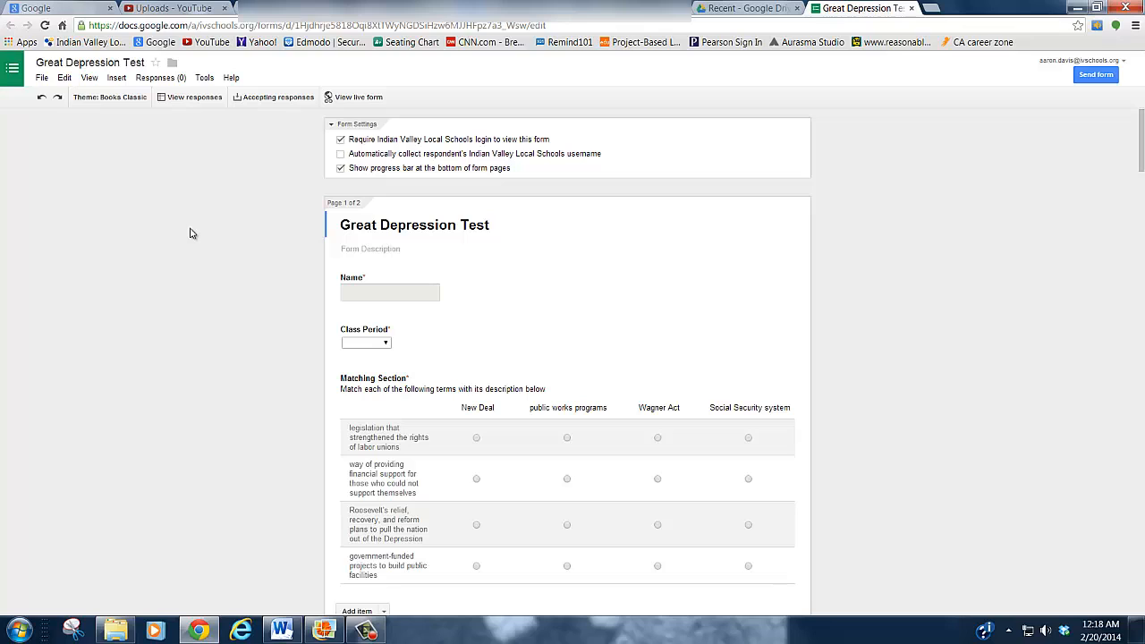
- Open the live form and fill in Answer Key as the name and 1st Period as the class period
click(359, 98)
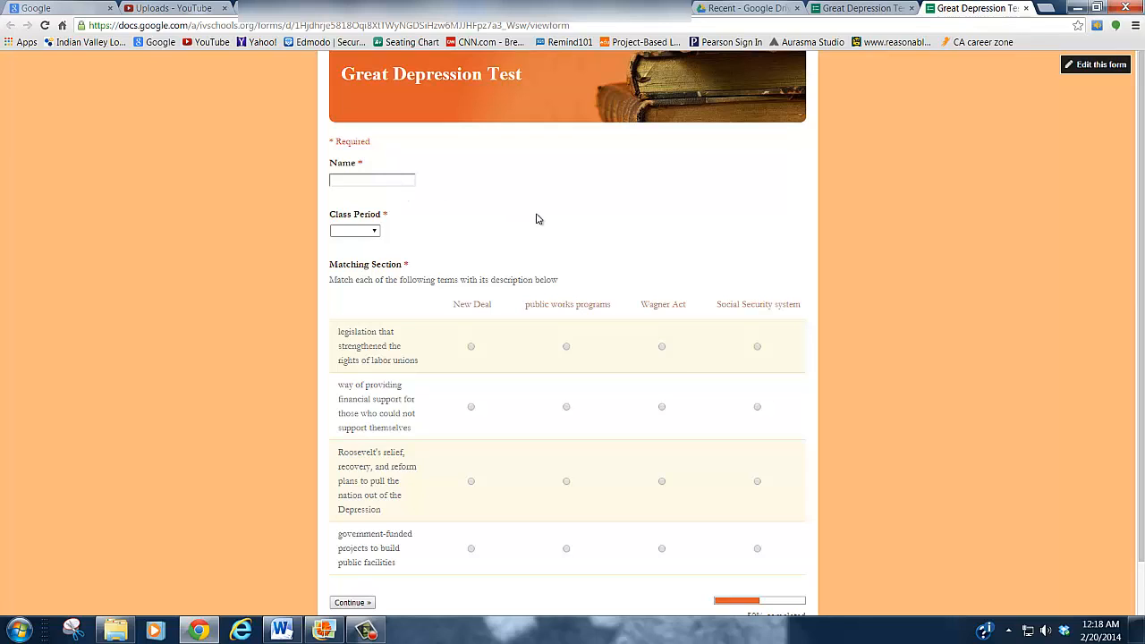
click(401, 180)
text(Answer)
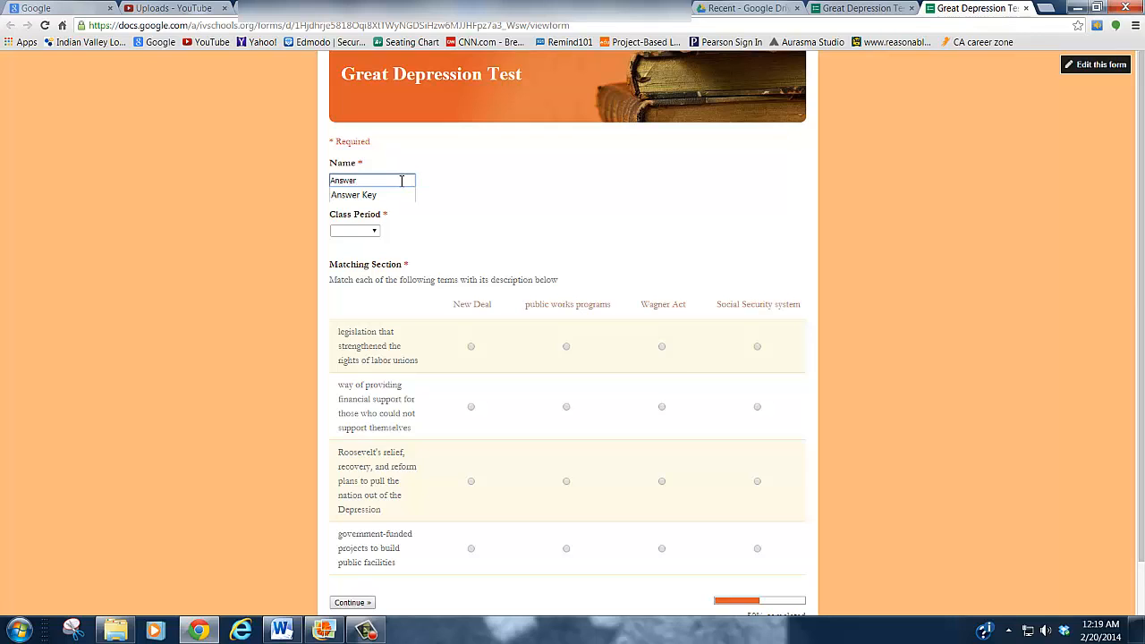
key(Down)
text(wer)
key(Return)
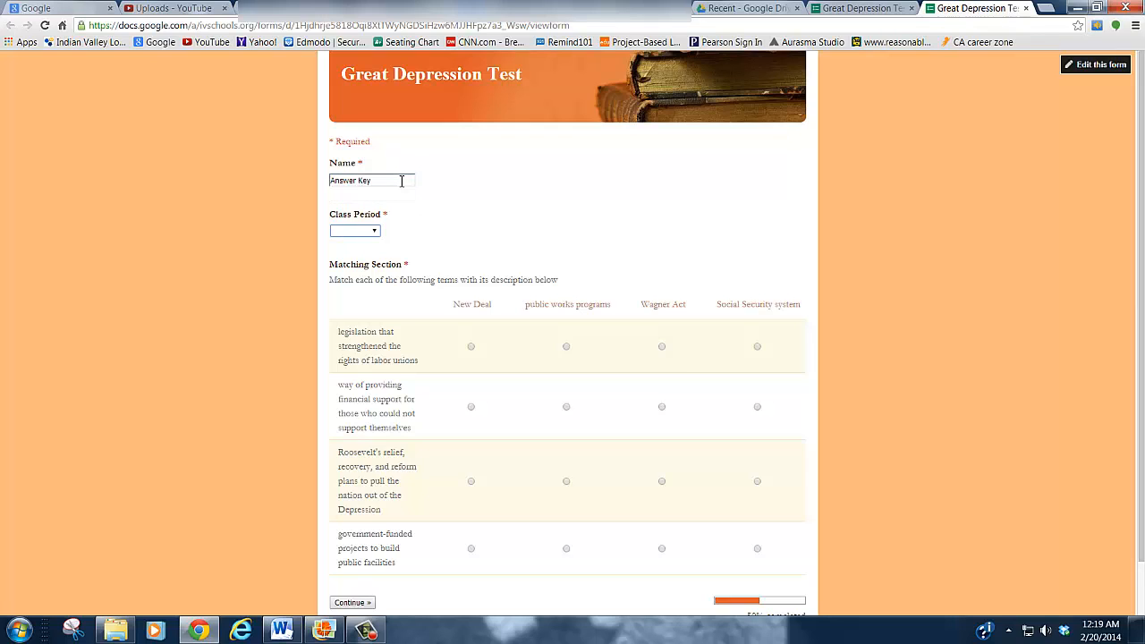
click(378, 235)
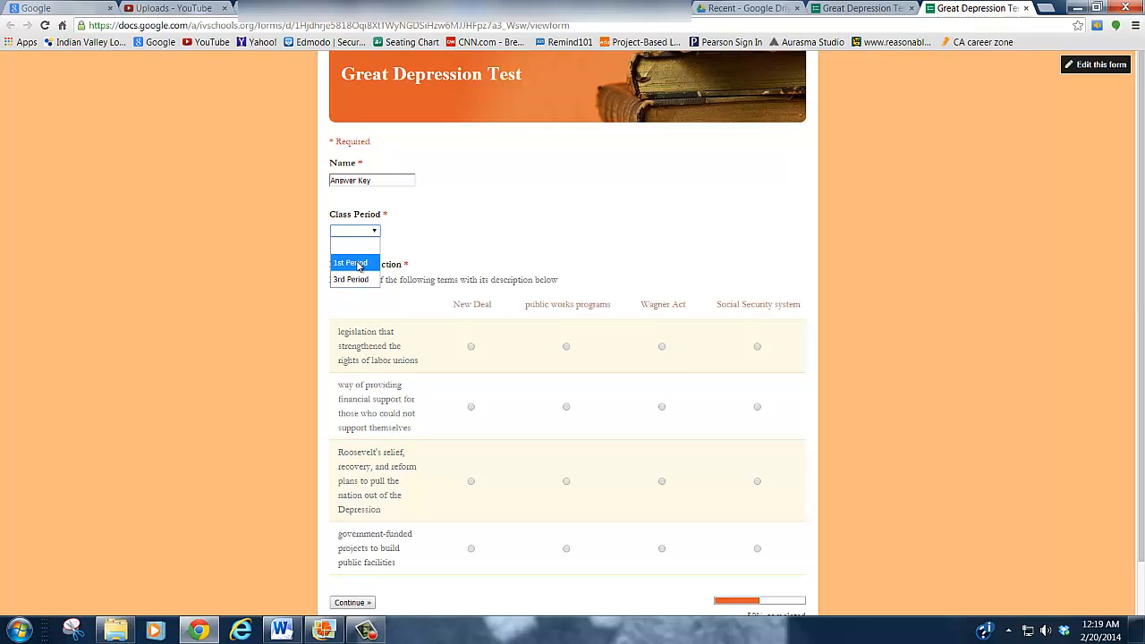
click(359, 265)
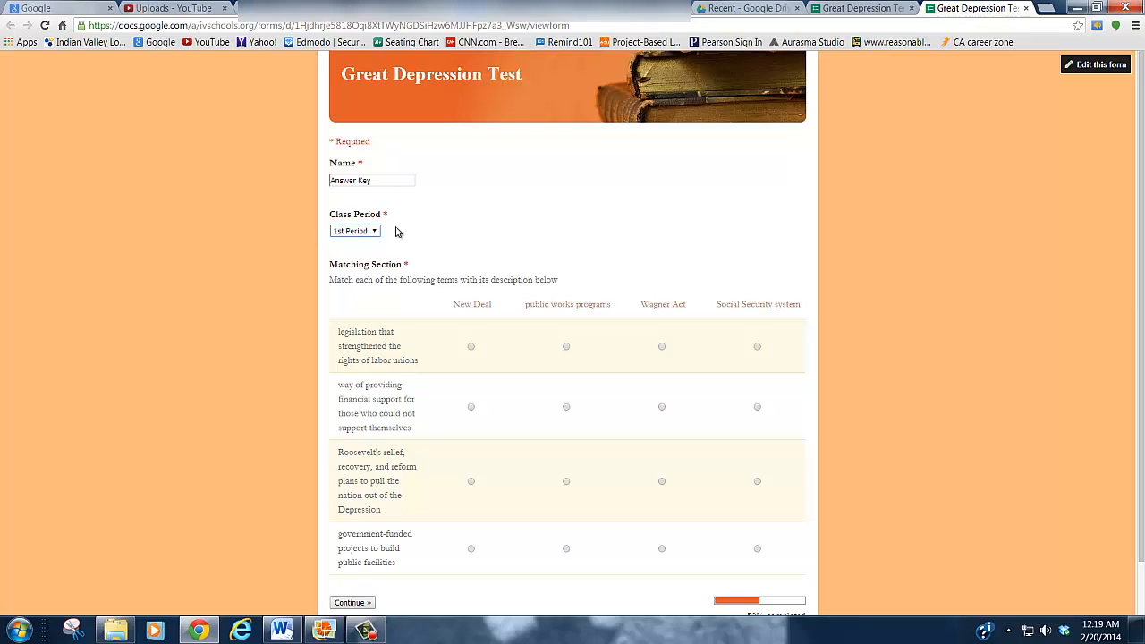
- Match labor legislation to Wagner Act, financial support to Social Security system, Roosevelt's plans to New Deal, government-funded projects to public works programs, and continue
scroll(397, 231, down, 1)
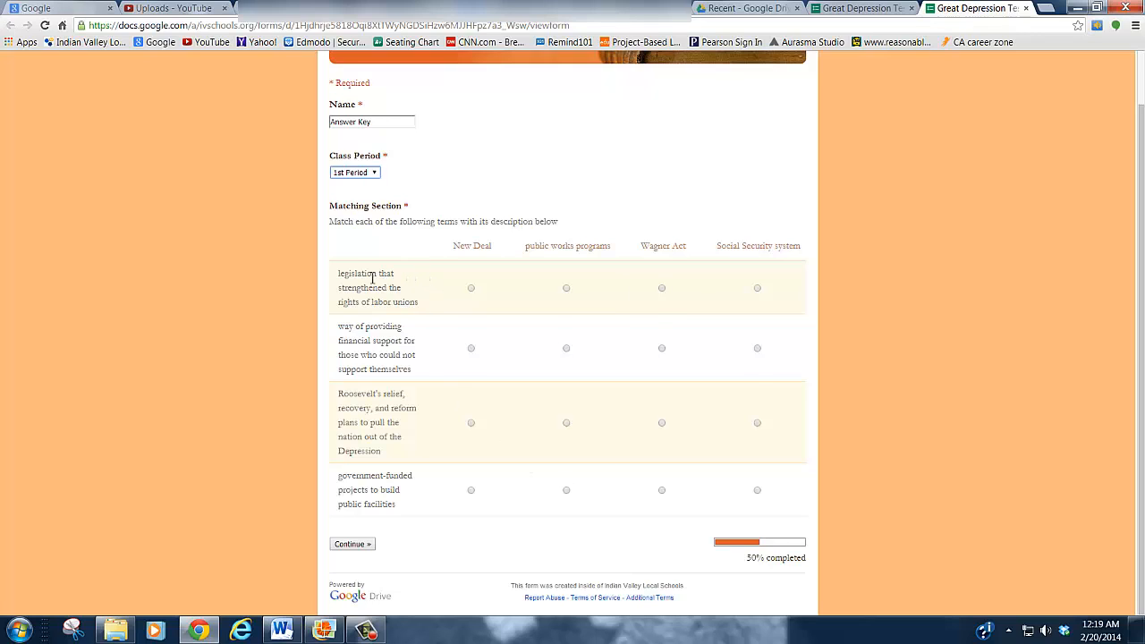
click(662, 289)
click(758, 349)
click(470, 424)
click(566, 491)
click(358, 545)
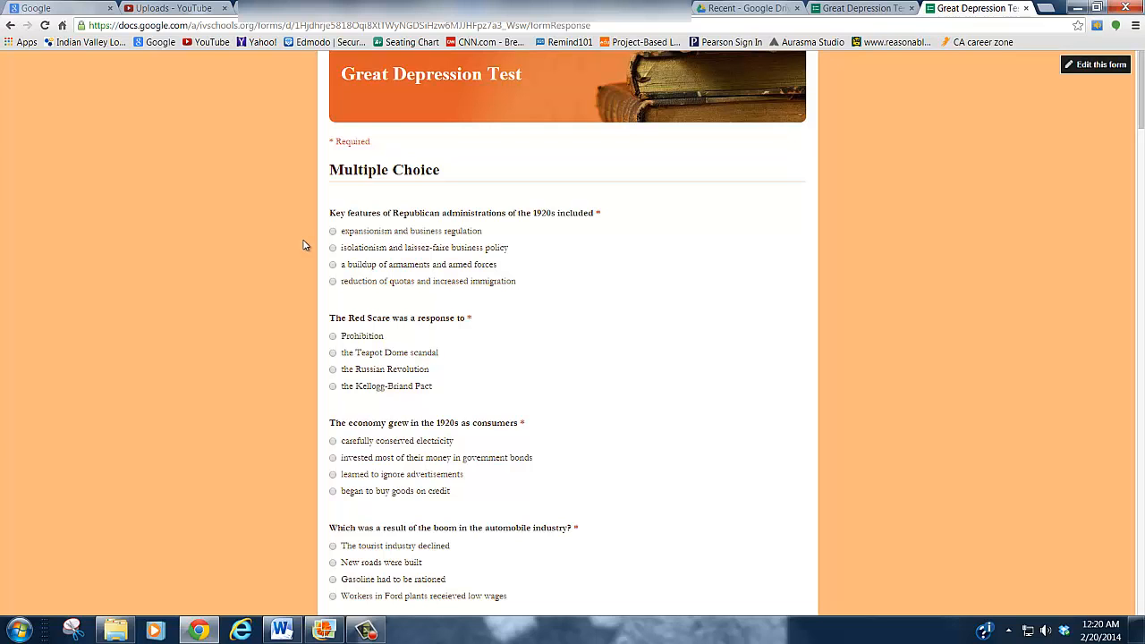
scroll(302, 245, down, 3)
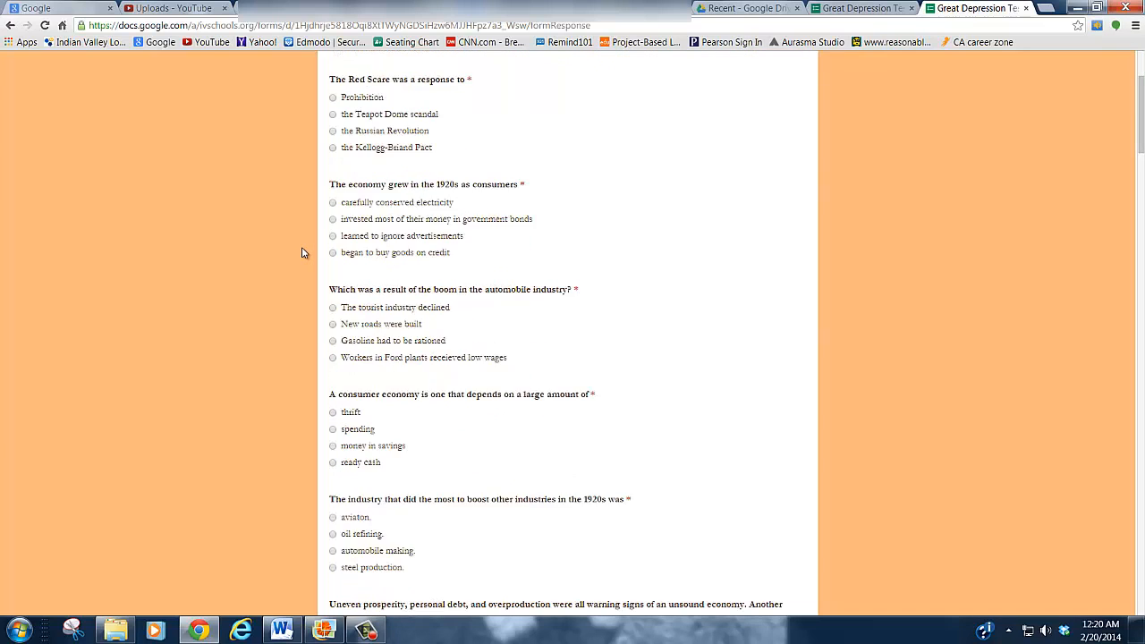
scroll(303, 255, up, 3)
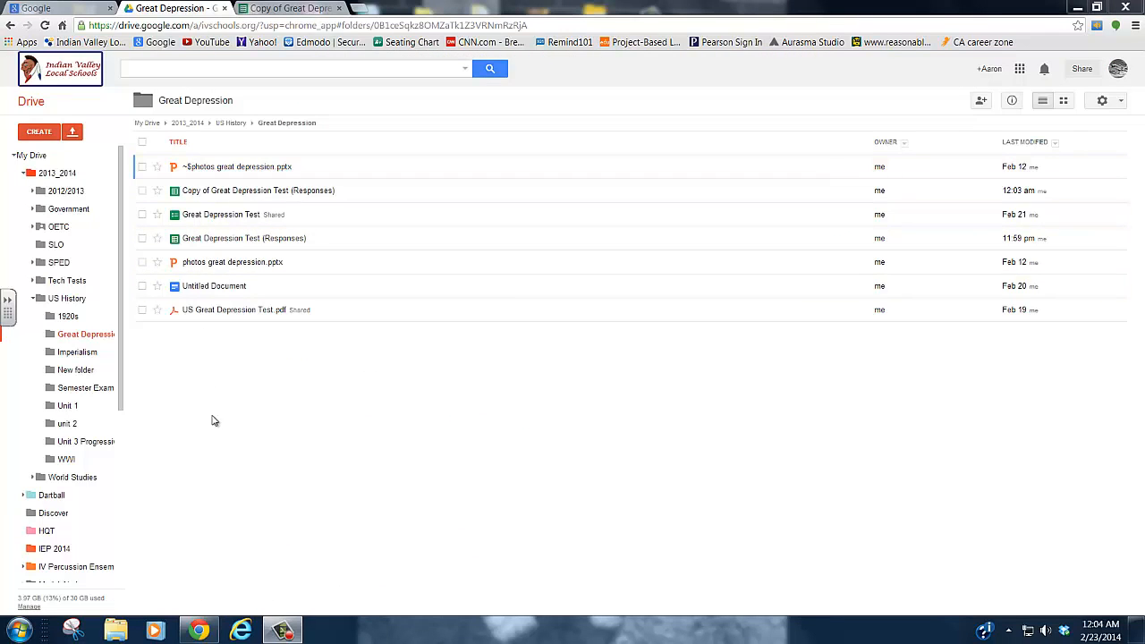
- Open the Copy of Great Depression Test (Responses) spreadsheet from Drive and look through the student submissions
click(252, 193)
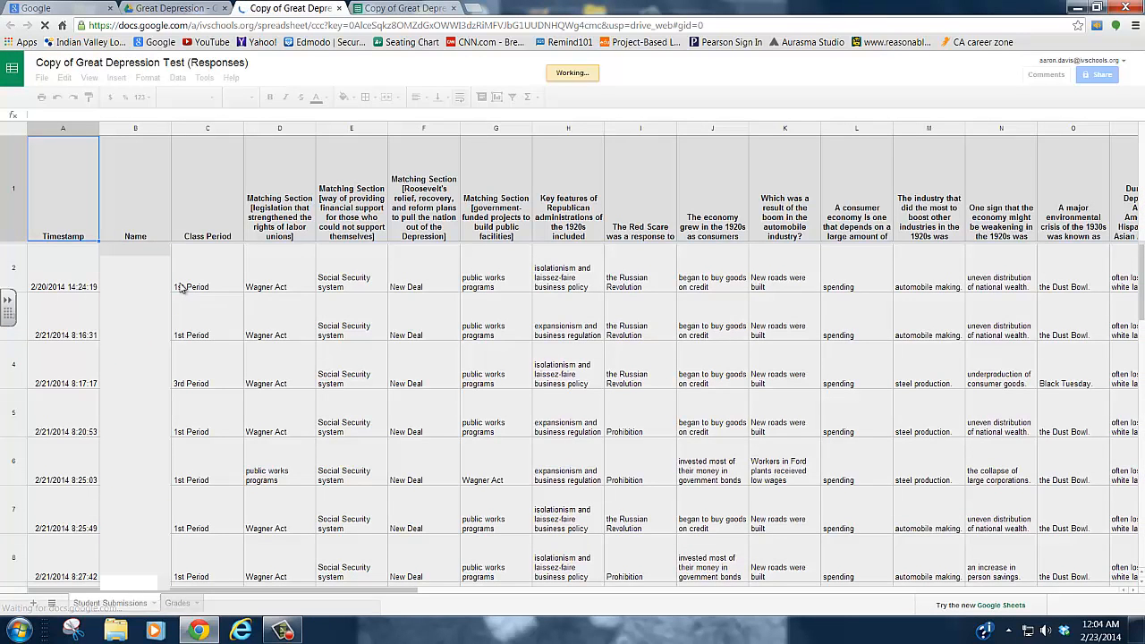
scroll(202, 369, down, 2)
scroll(202, 370, down, 10)
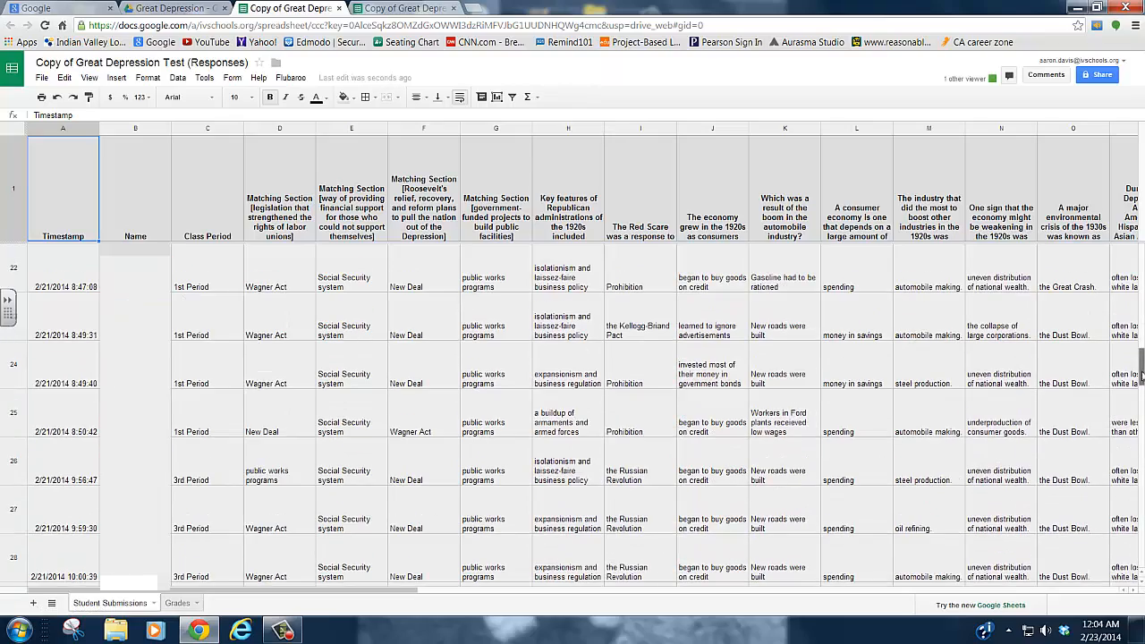
drag(1141, 367, 1141, 294)
drag(412, 590, 171, 604)
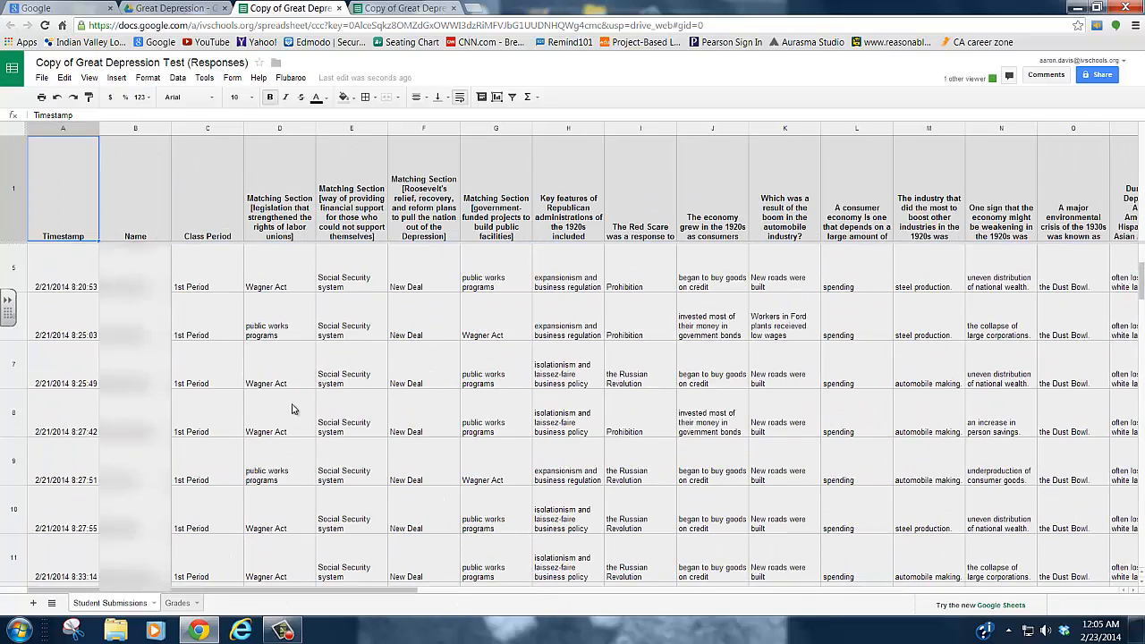
scroll(300, 405, up, 3)
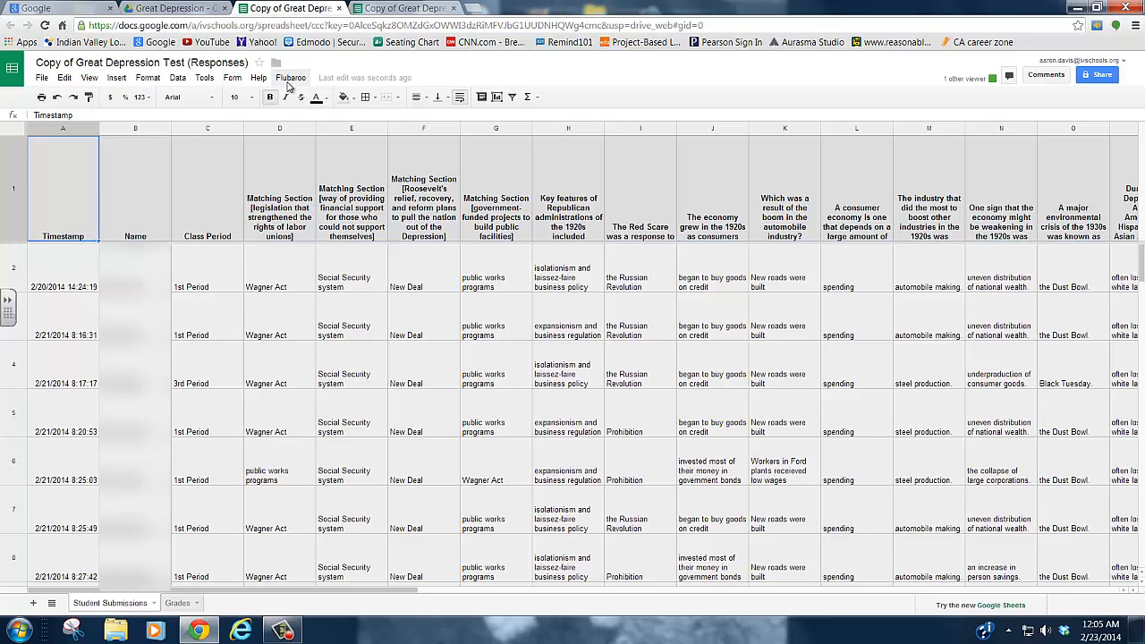
- Open the Script Gallery for the responses spreadsheet and search it for flubaroo
click(118, 78)
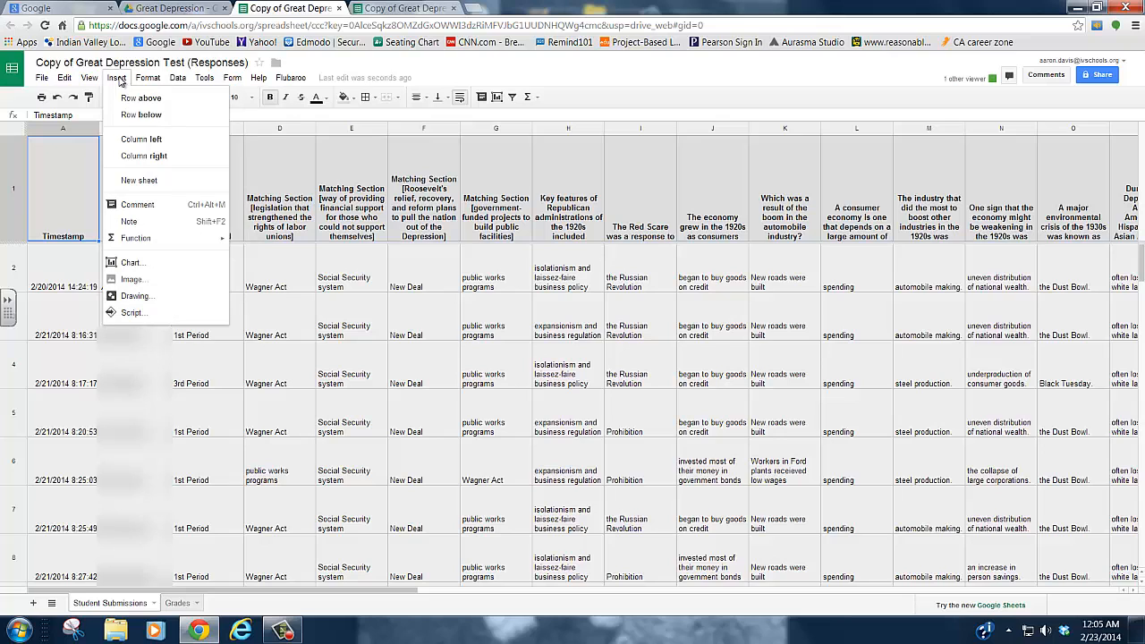
click(131, 313)
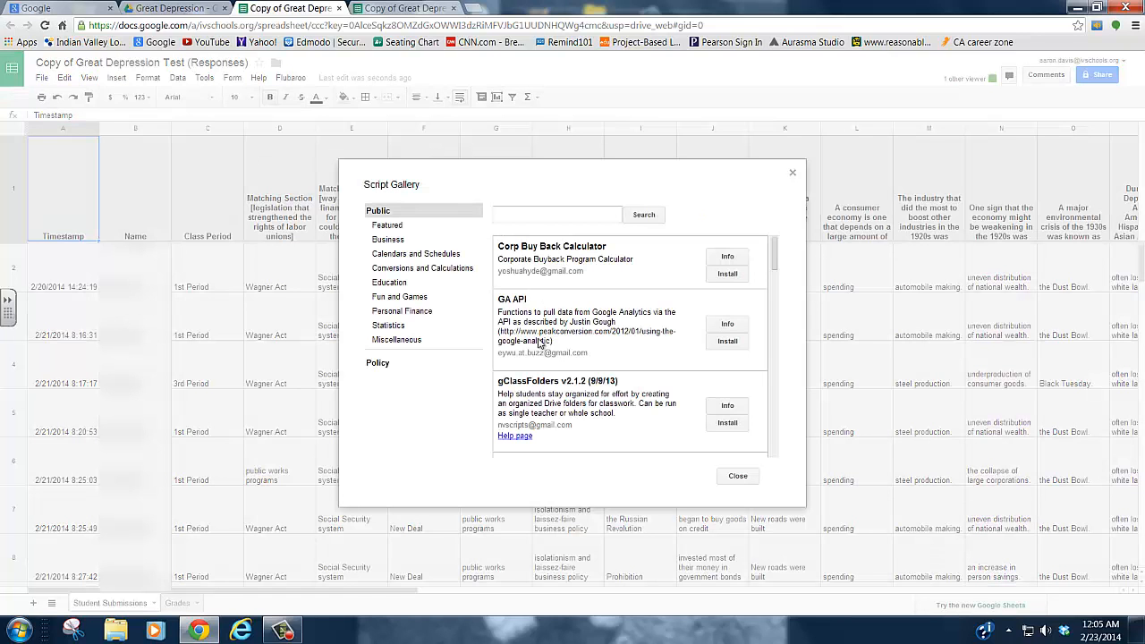
click(524, 214)
text(flubaroo)
click(643, 215)
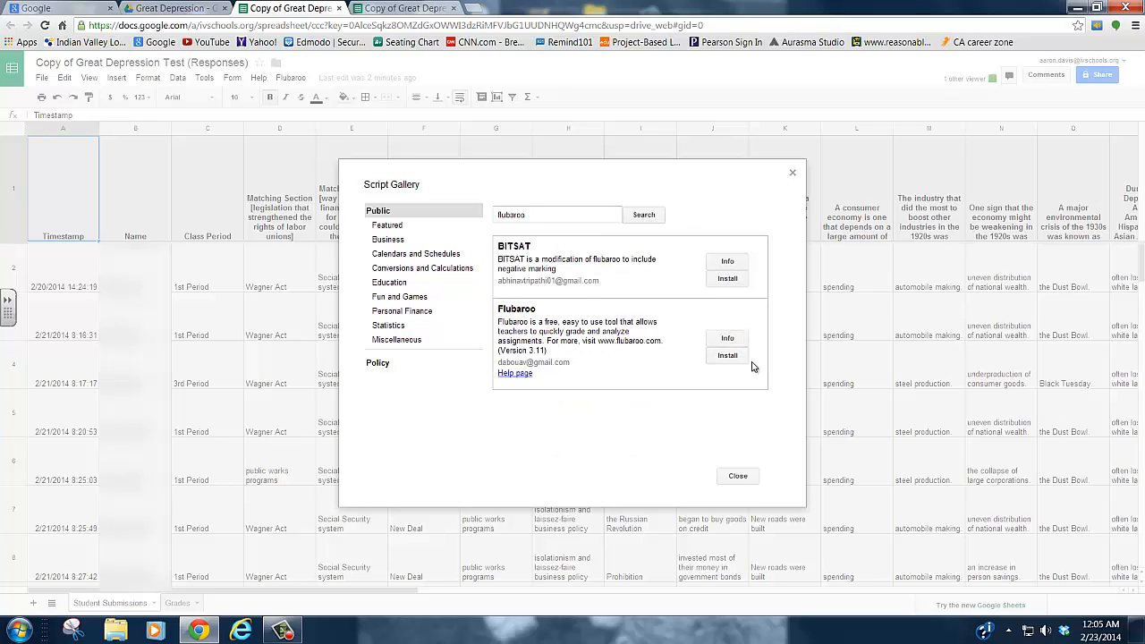
- Install the Flubaroo script, grant it the requested account permissions, and close the Script Gallery
click(727, 356)
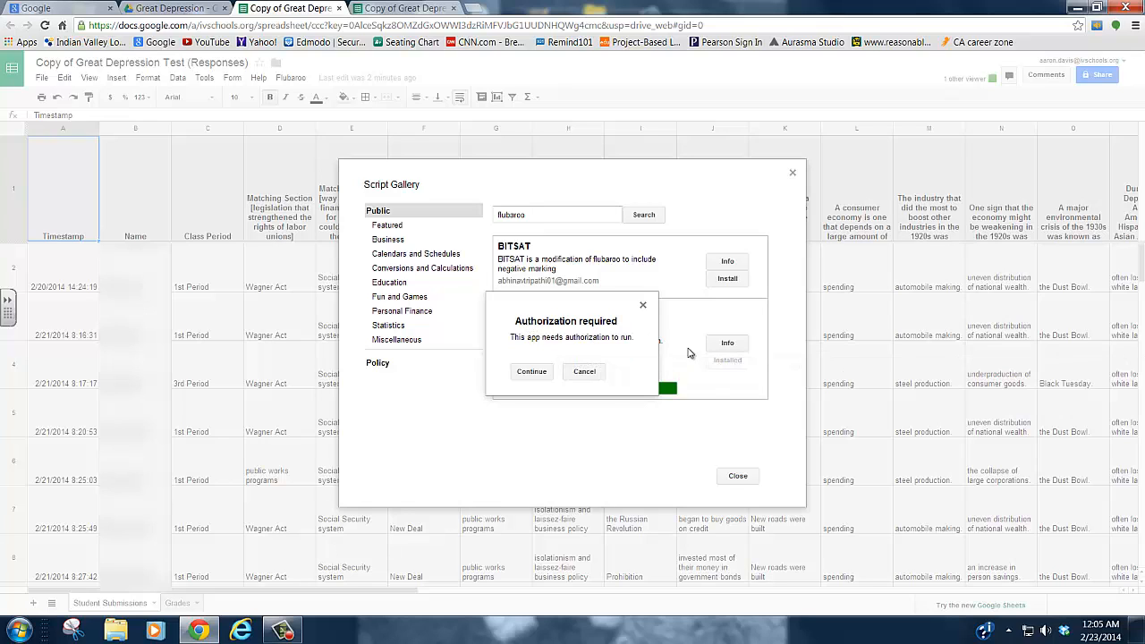
click(531, 372)
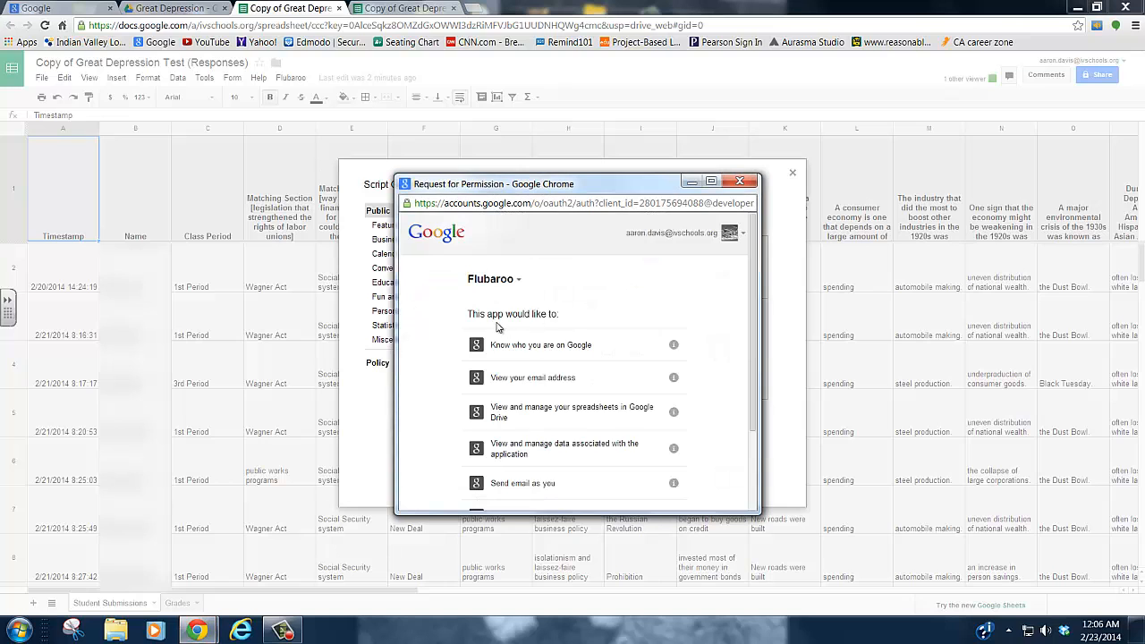
scroll(498, 327, down, 3)
click(659, 484)
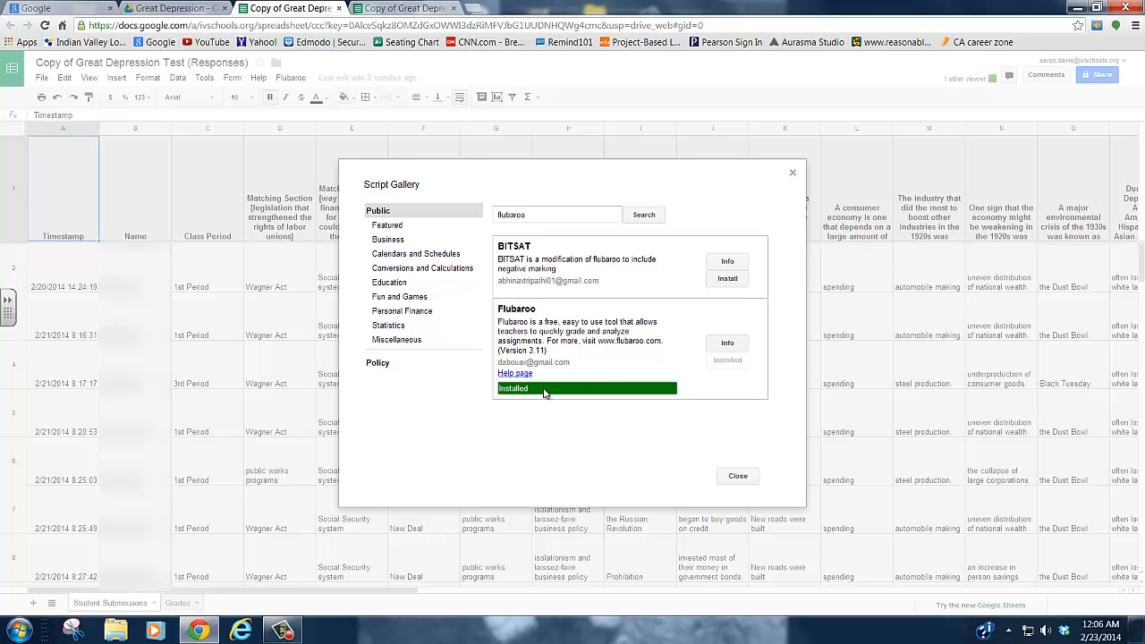
click(737, 477)
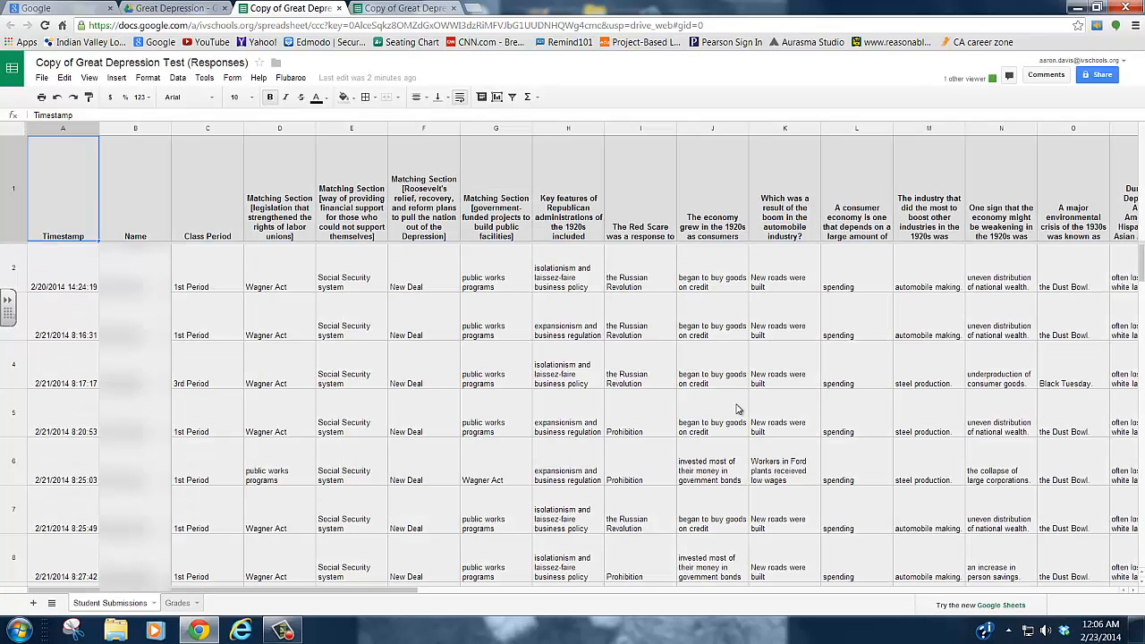
- Start Flubaroo's Grade Assignment command and authorize the copy of Flubaroo to run on the account
click(295, 80)
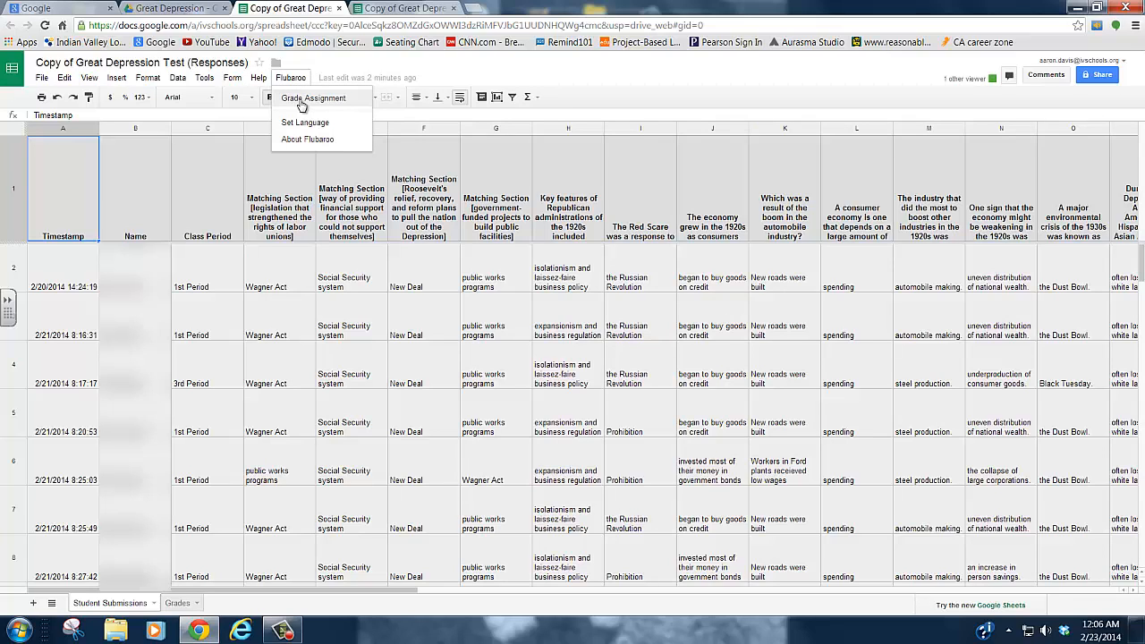
click(302, 100)
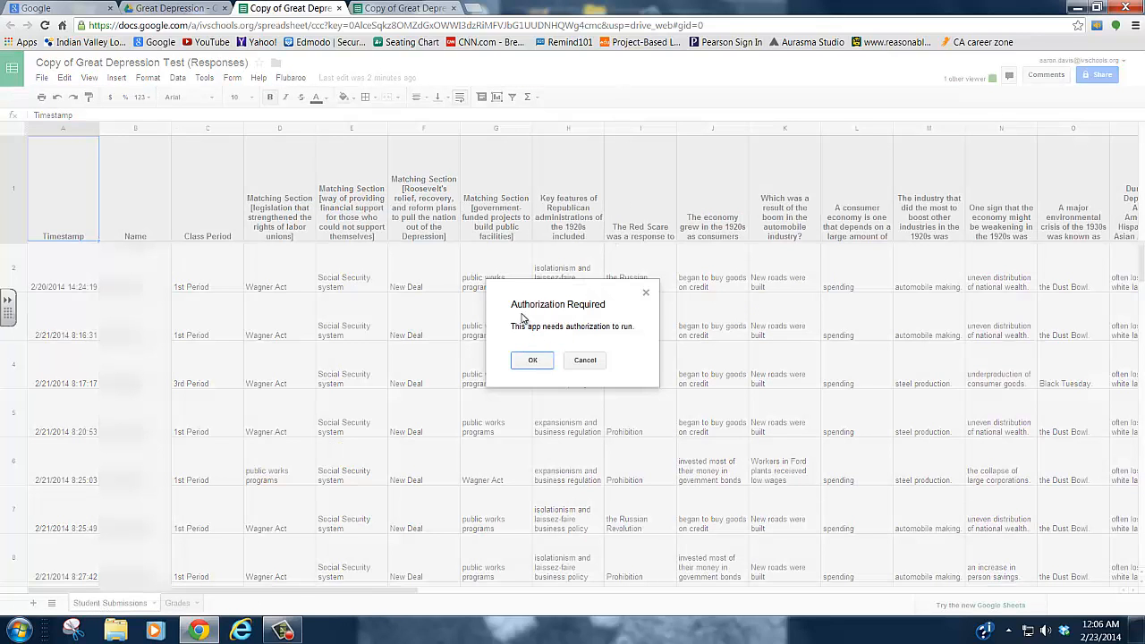
click(534, 362)
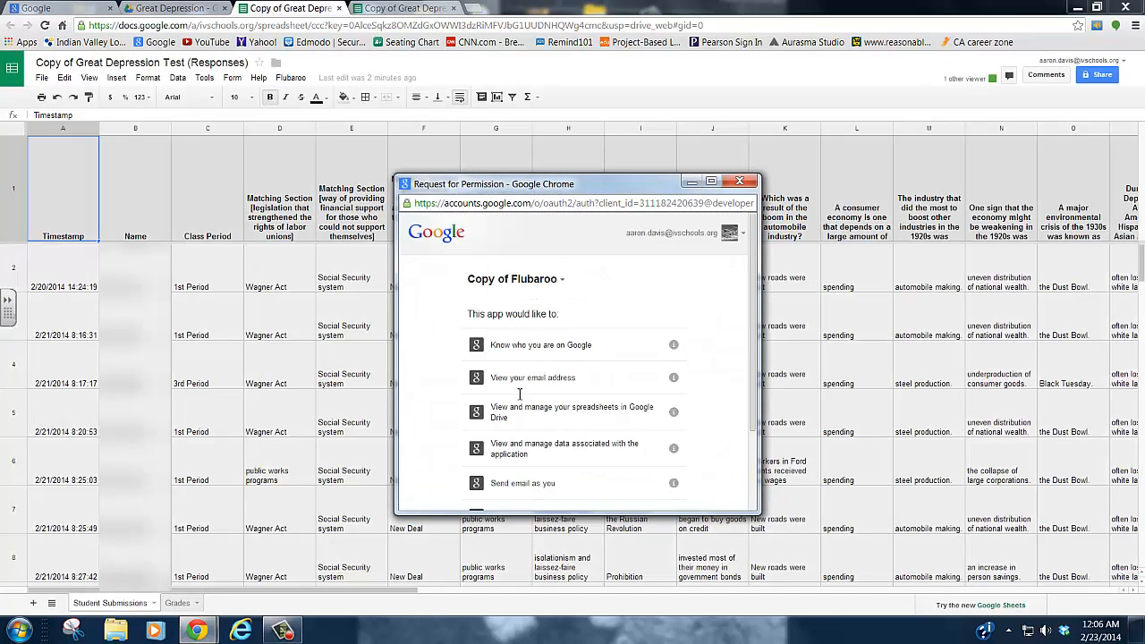
scroll(531, 416, down, 3)
click(659, 485)
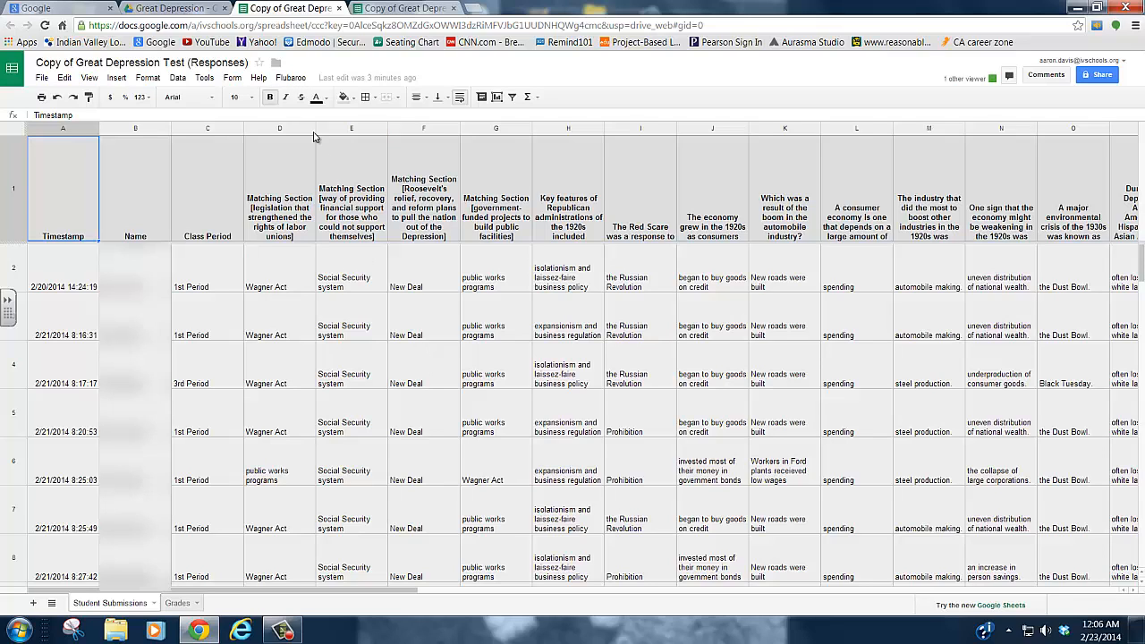
- Start Flubaroo's assignment grading on the student submissions and agree to replace the existing grades
click(302, 79)
click(309, 100)
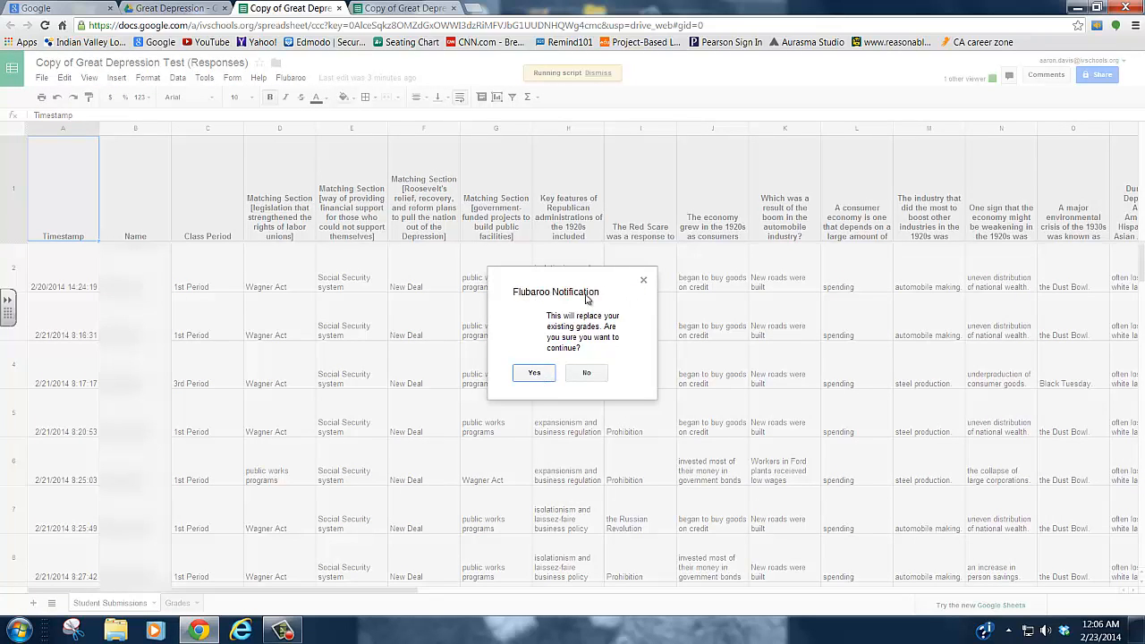
click(532, 373)
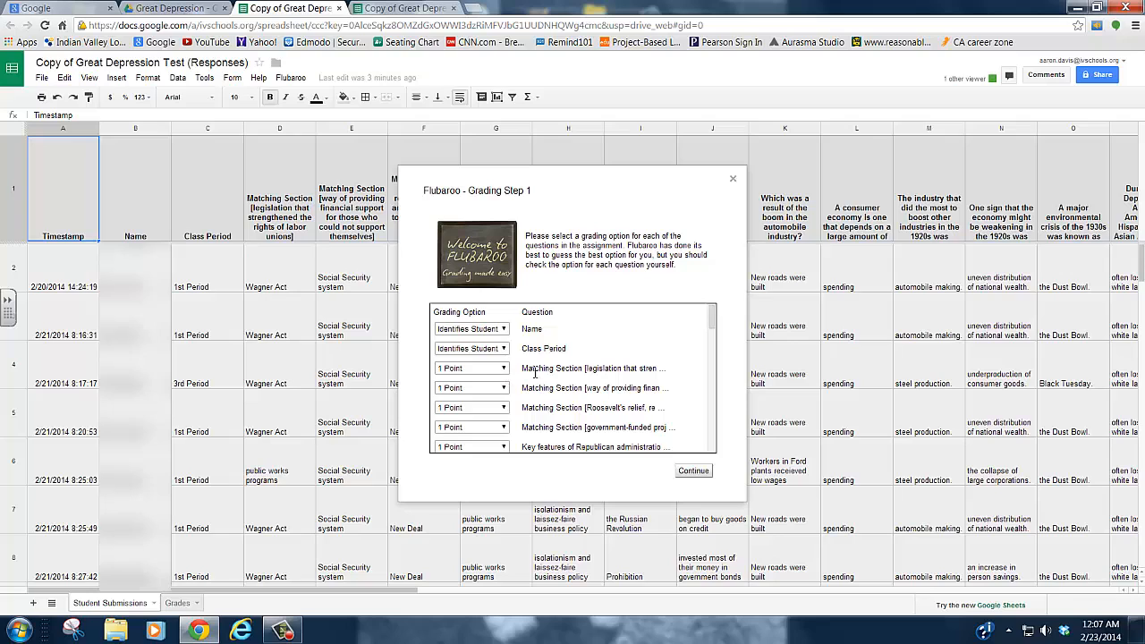
- Review the grading options, keep Identifies Student for Name and Class Period and 1 Point for the matching questions, and accept them
click(504, 369)
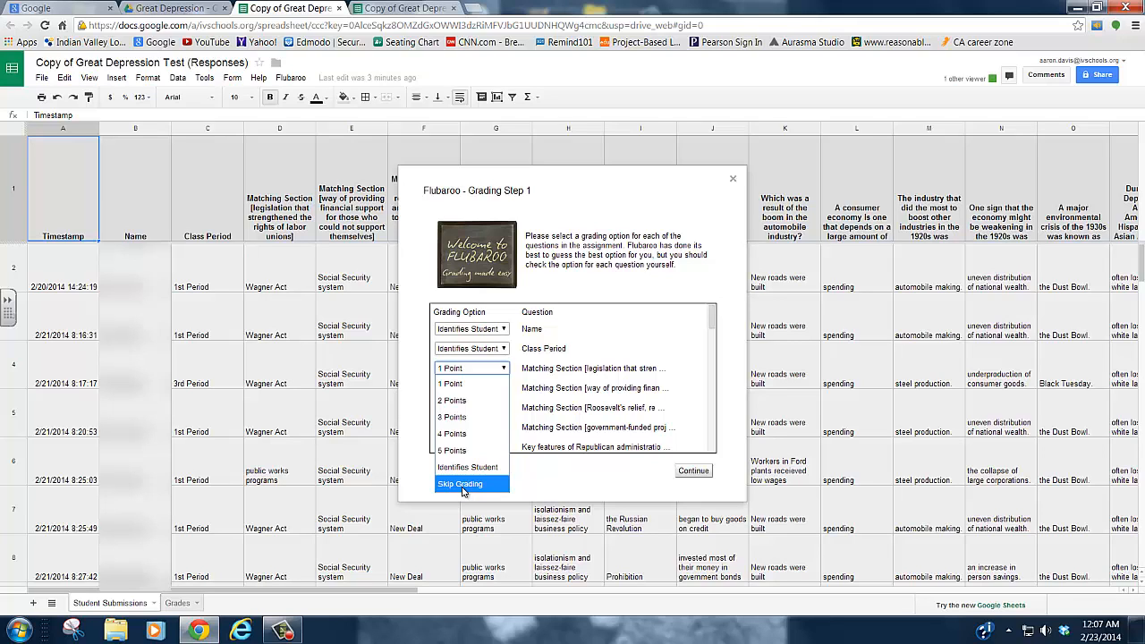
click(598, 481)
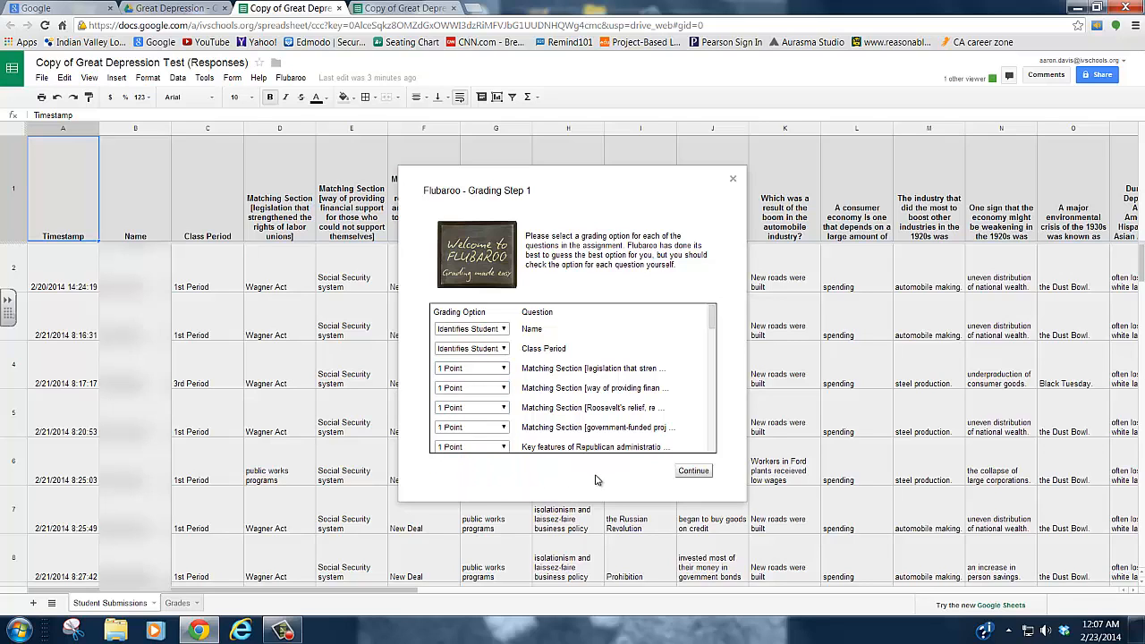
scroll(500, 407, down, 3)
scroll(500, 407, up, 3)
click(695, 472)
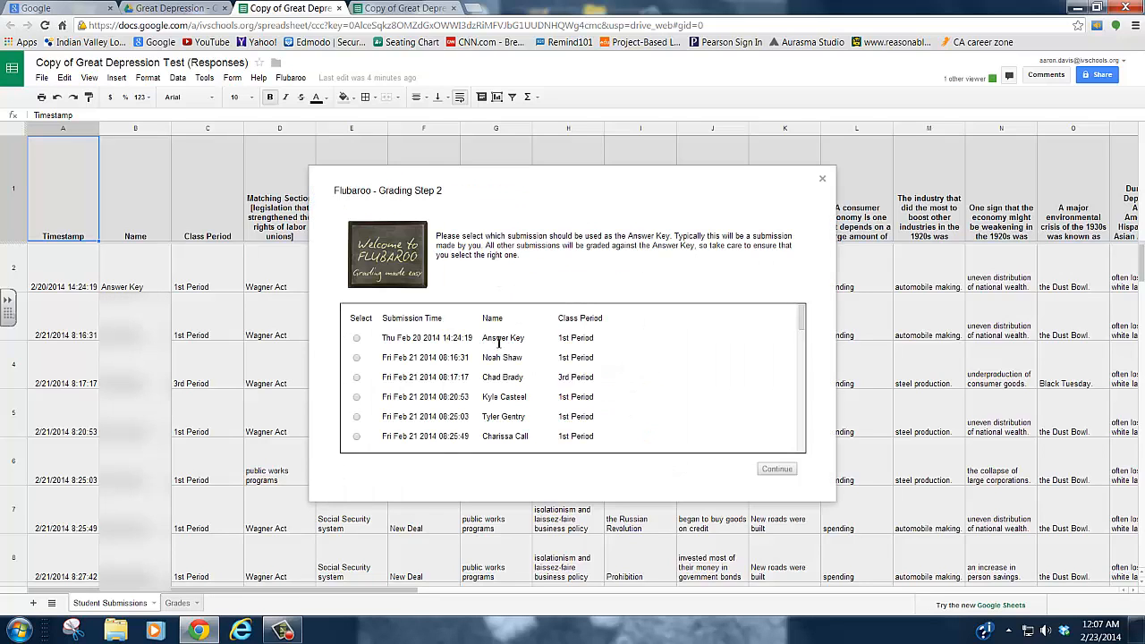
- Use the Answer Key submission as the answer key, grade the assignment, and view the resulting grades
click(357, 340)
click(777, 470)
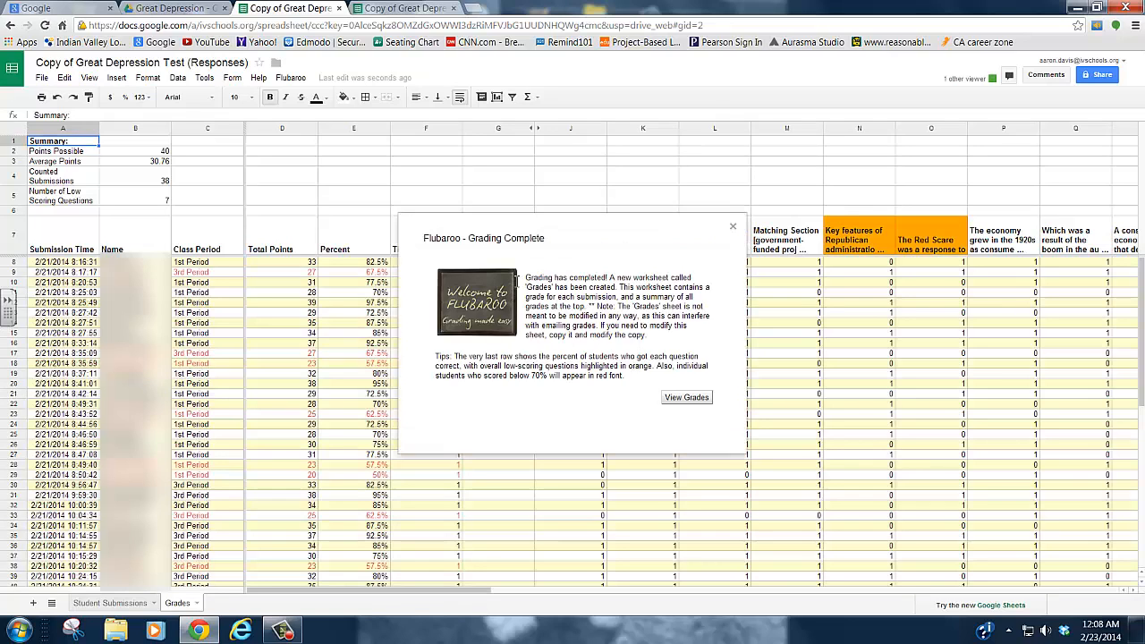
click(688, 398)
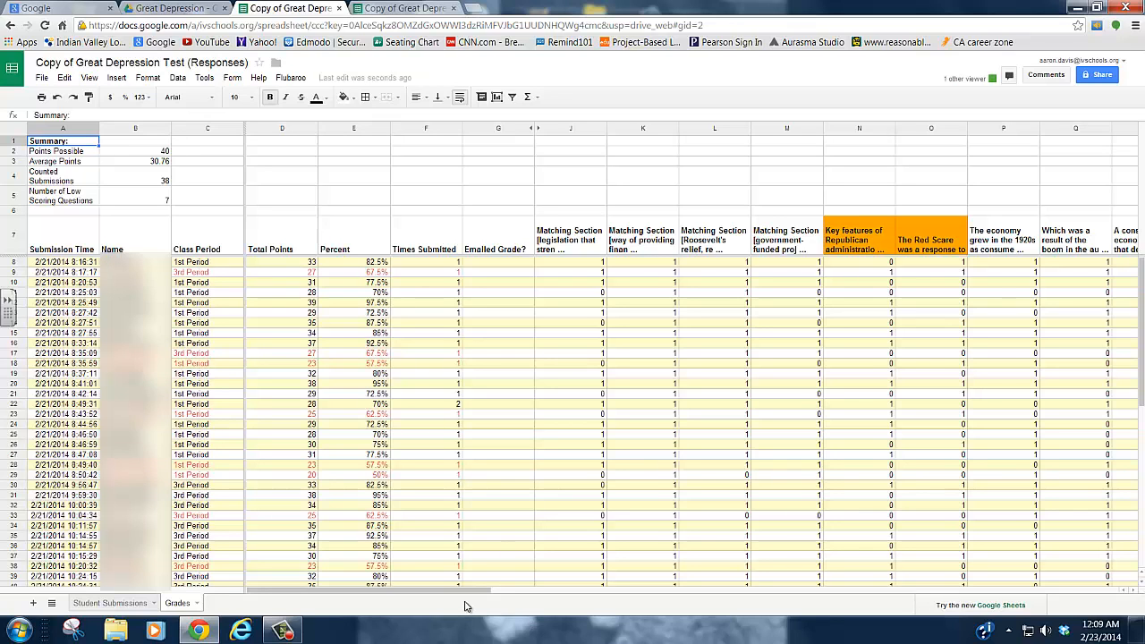
- Examine the Grades sheet for student scores, low-scoring questions and the percent correct per question, and check which Flubaroo commands are available
drag(458, 593, 975, 577)
scroll(980, 575, down, 8)
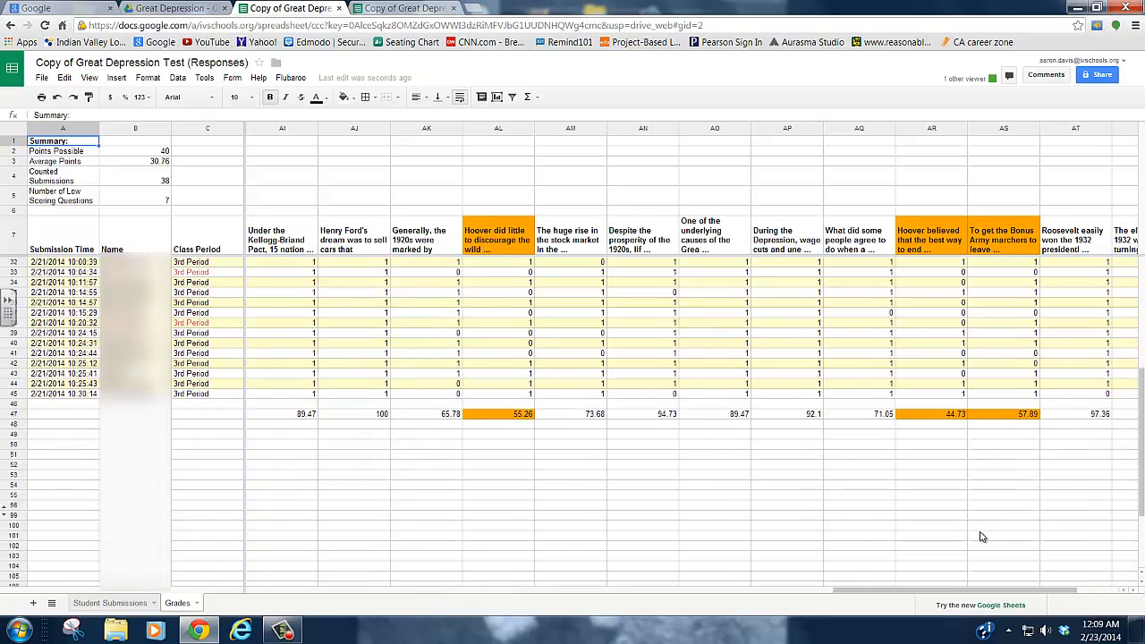
scroll(980, 555, up, 1)
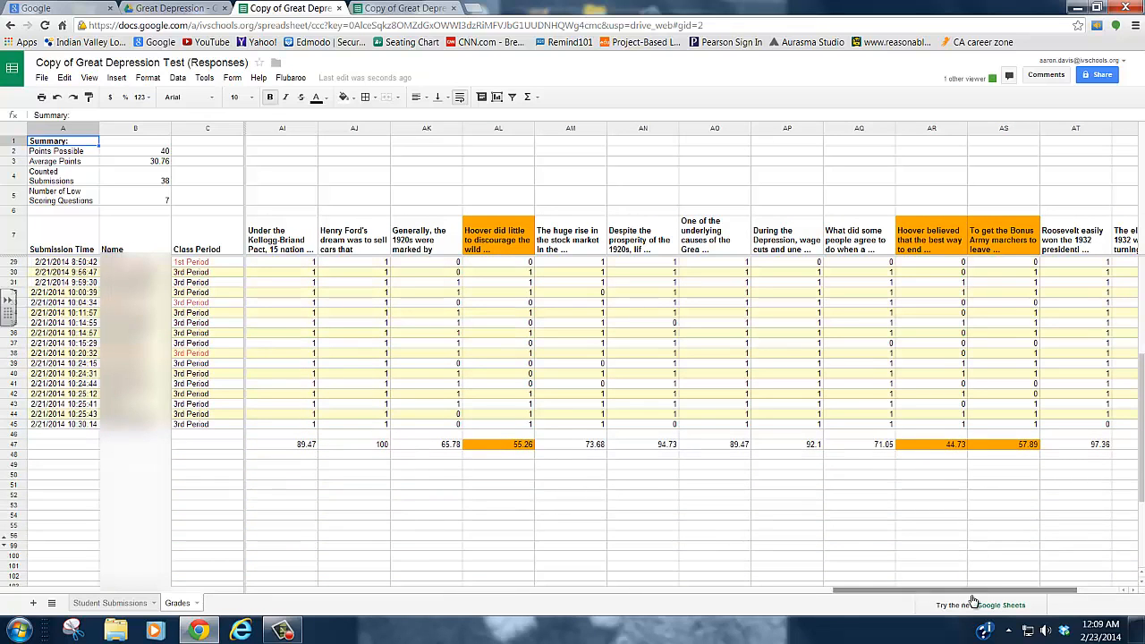
drag(973, 593, 301, 594)
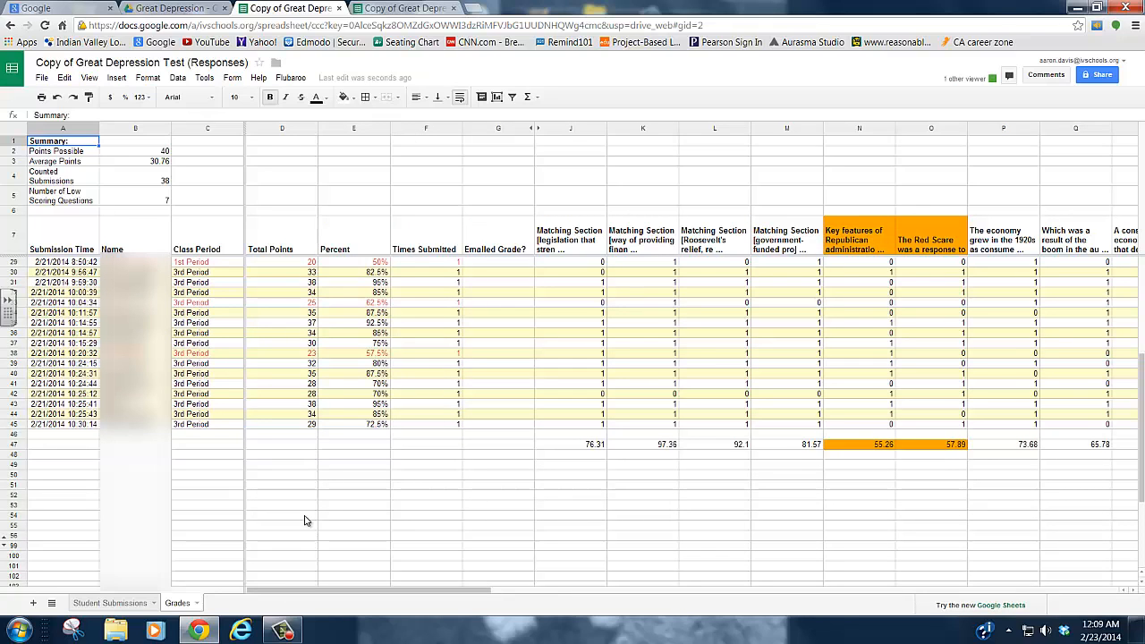
scroll(304, 514, up, 7)
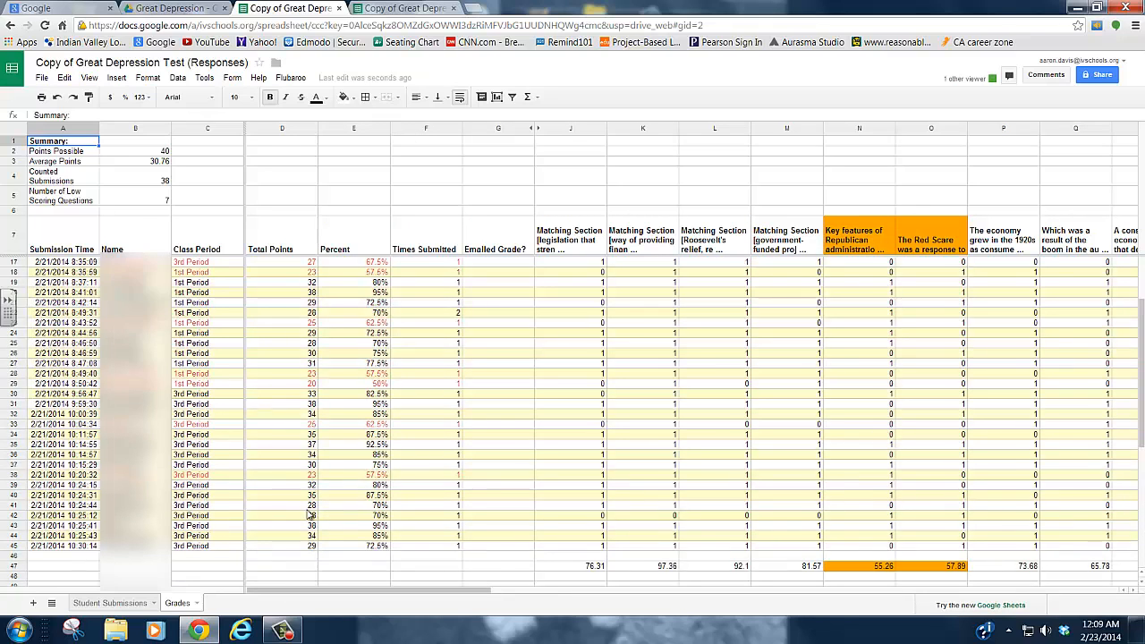
click(290, 78)
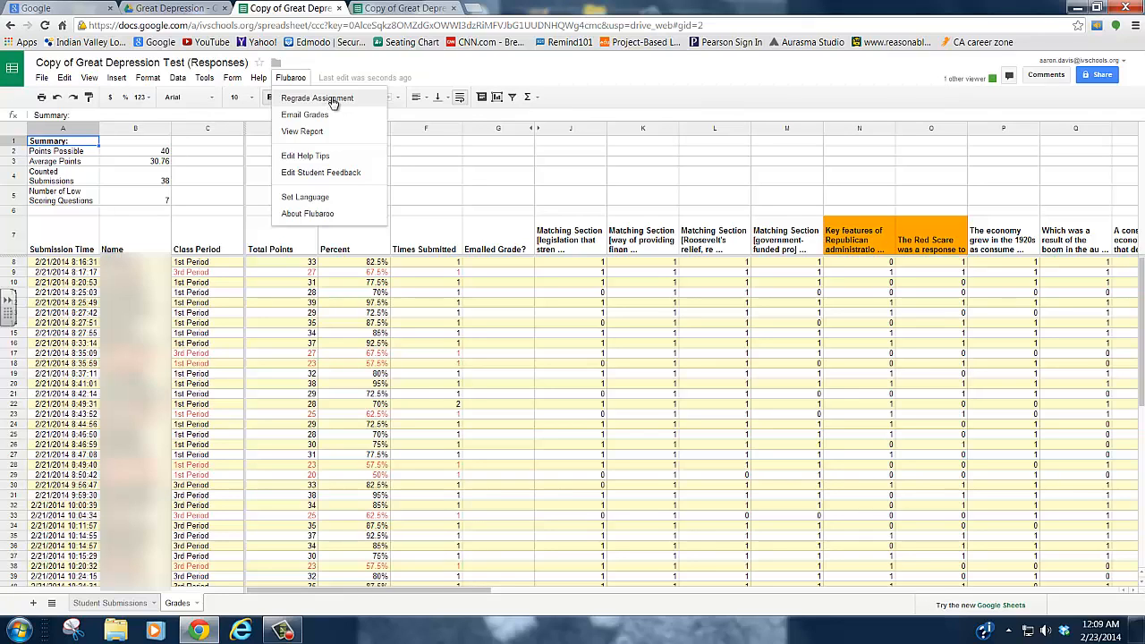
click(578, 98)
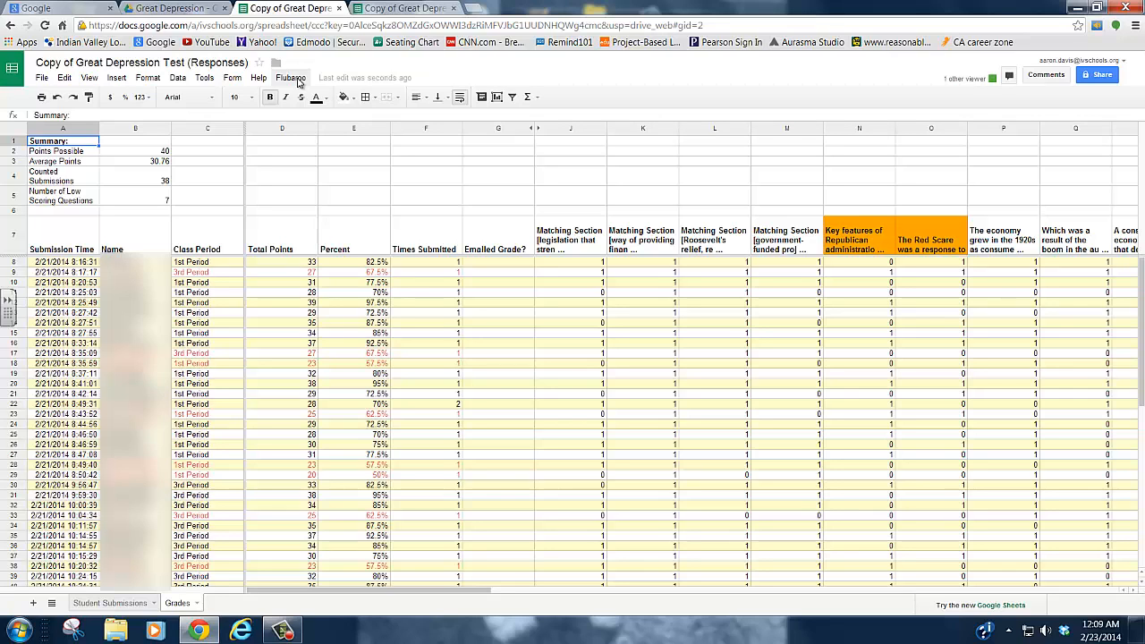
scroll(467, 432, down, 2)
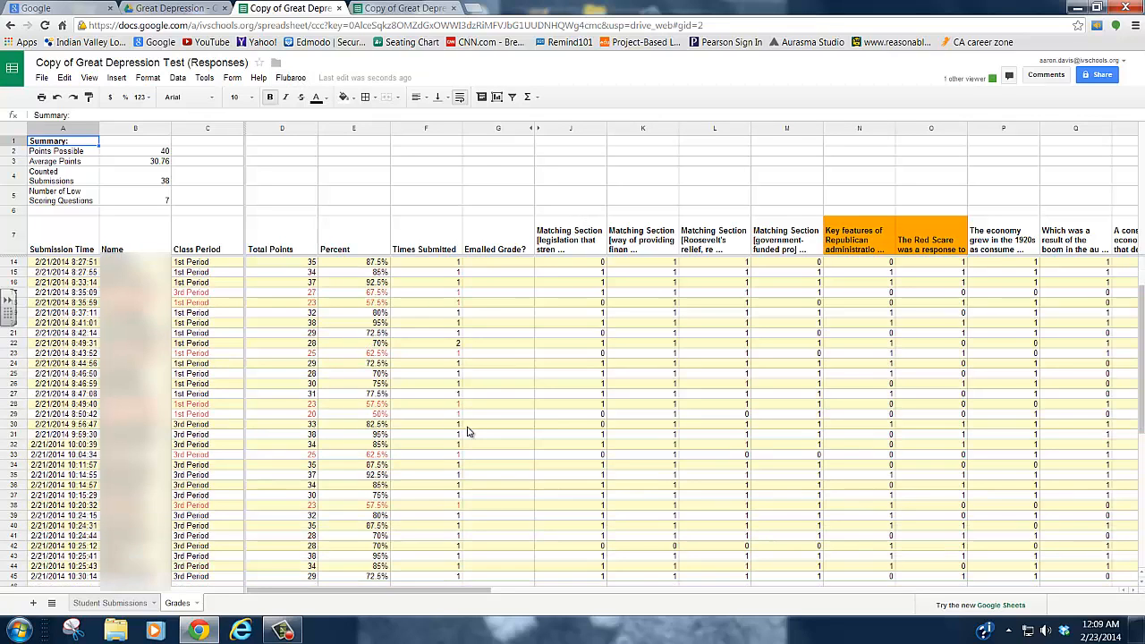
scroll(467, 432, up, 2)
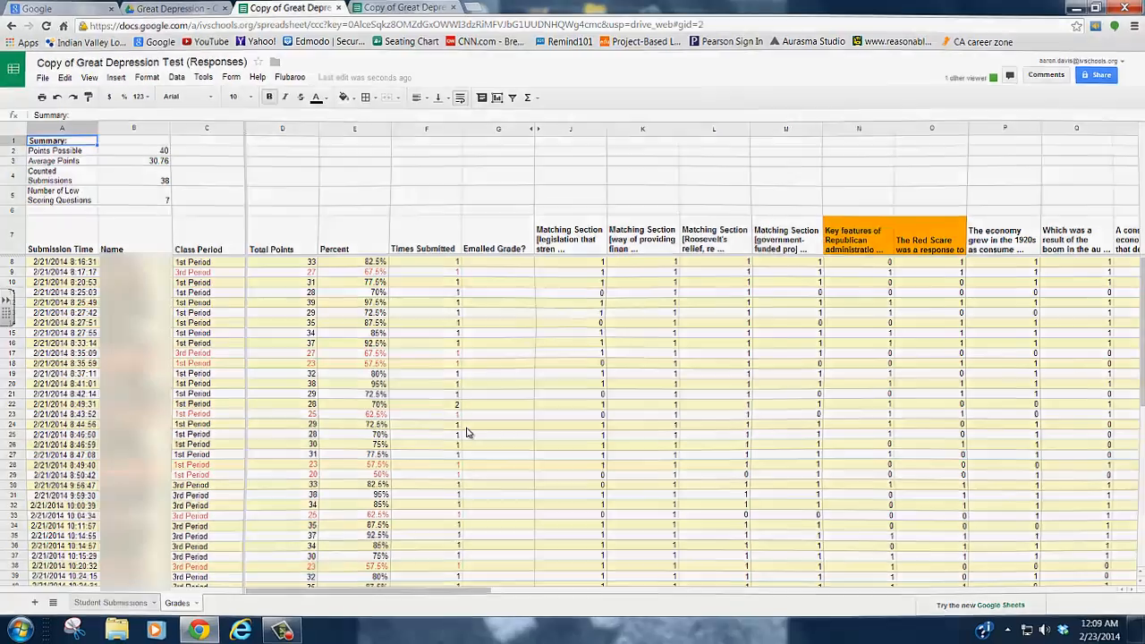